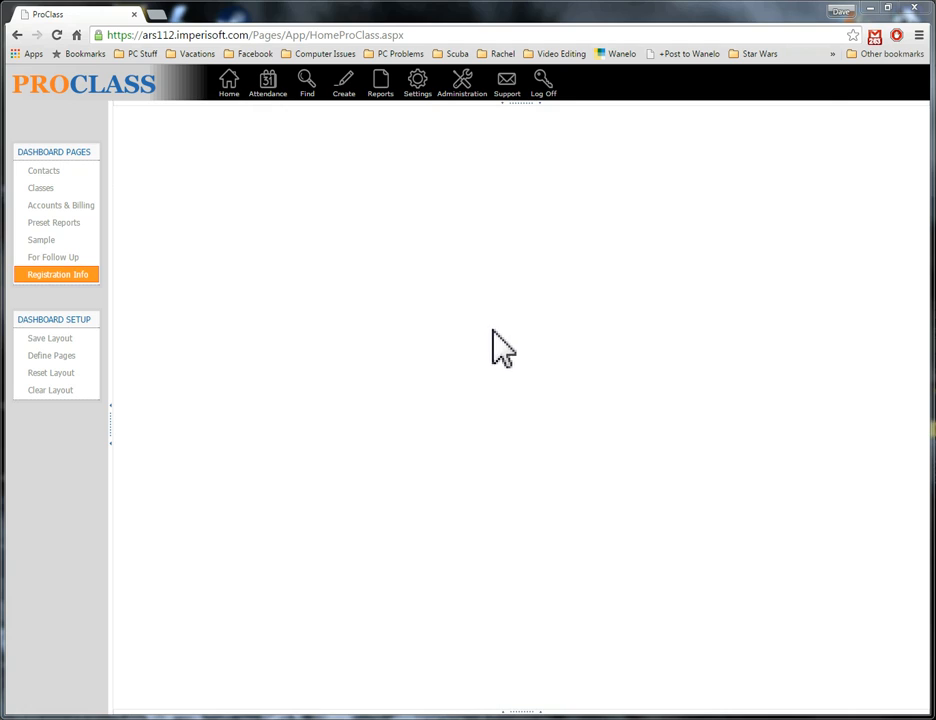
Open the account search and run the shared saved search "Company Name Account Search"
{"action": "left_click", "coordinate": [316, 95]}
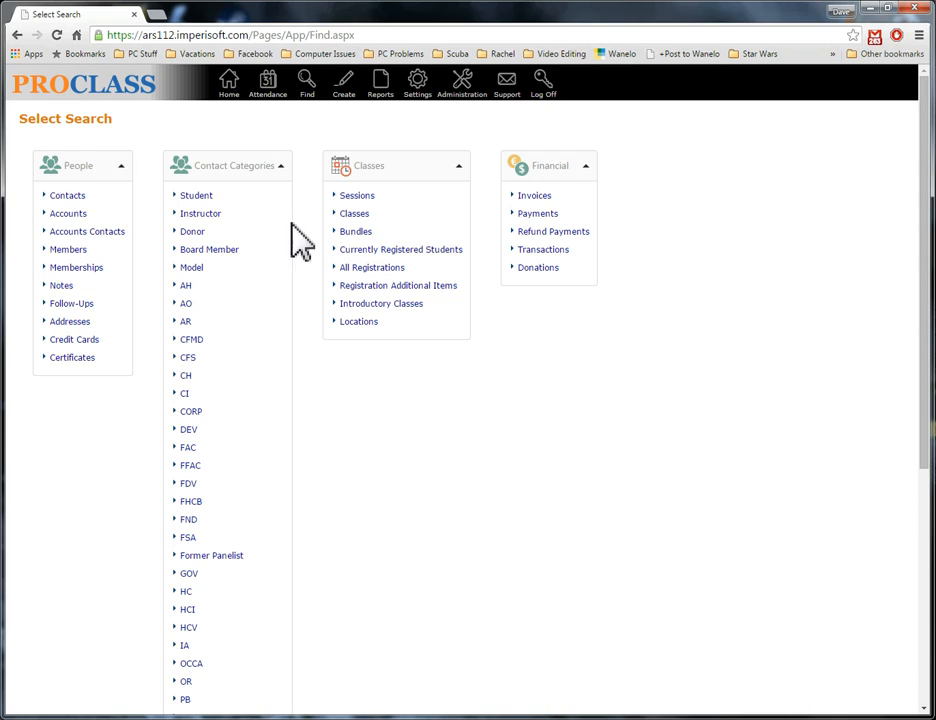
{"action": "left_click", "coordinate": [80, 215]}
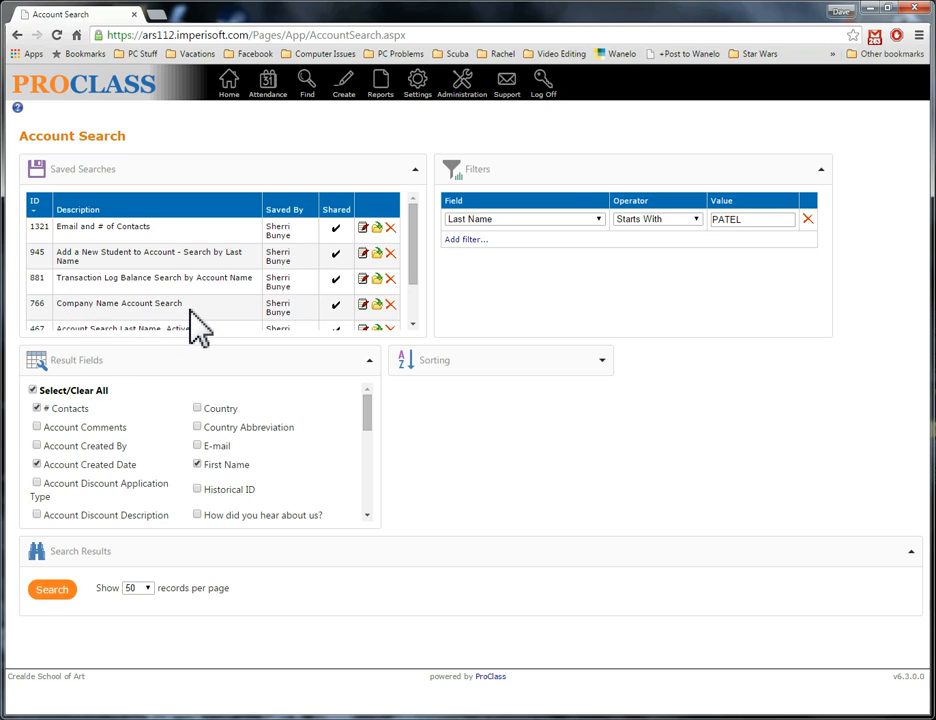
{"action": "left_click", "coordinate": [416, 172]}
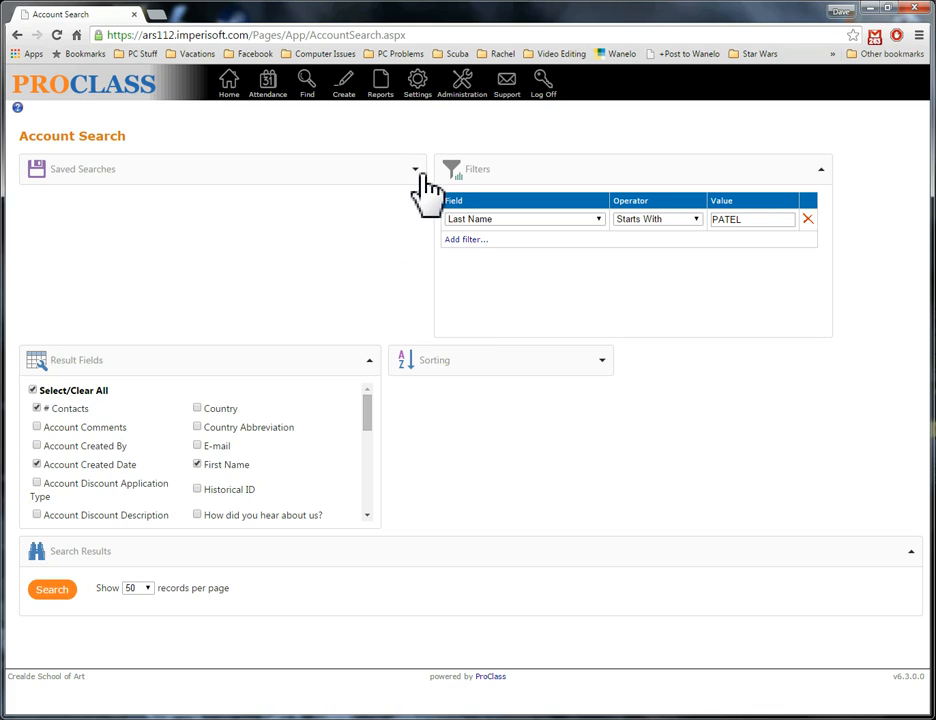
{"action": "left_click", "coordinate": [417, 172]}
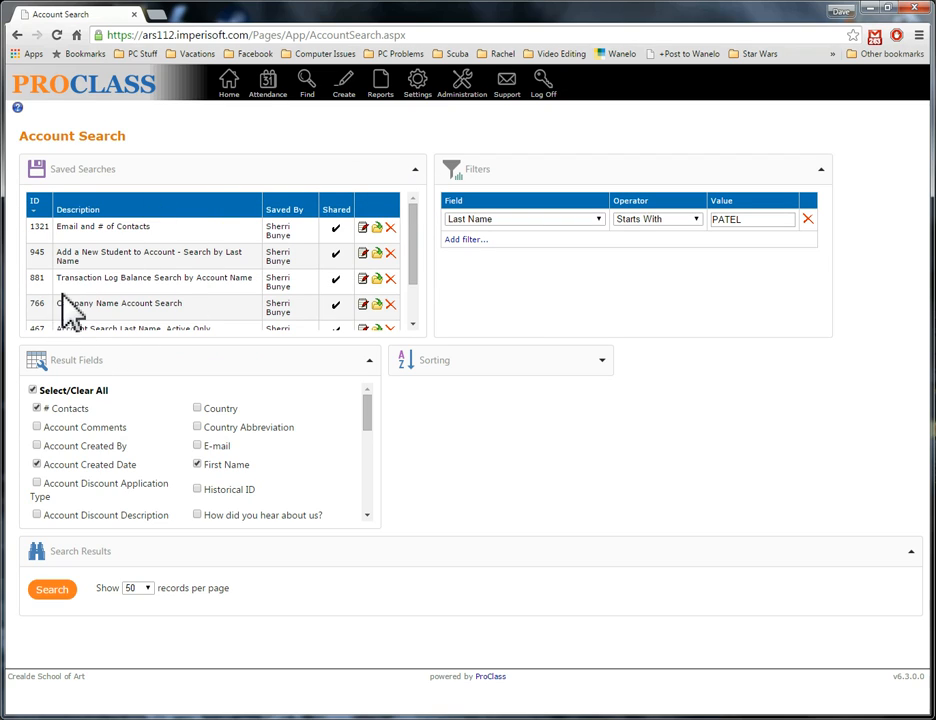
{"action": "left_click", "coordinate": [378, 305]}
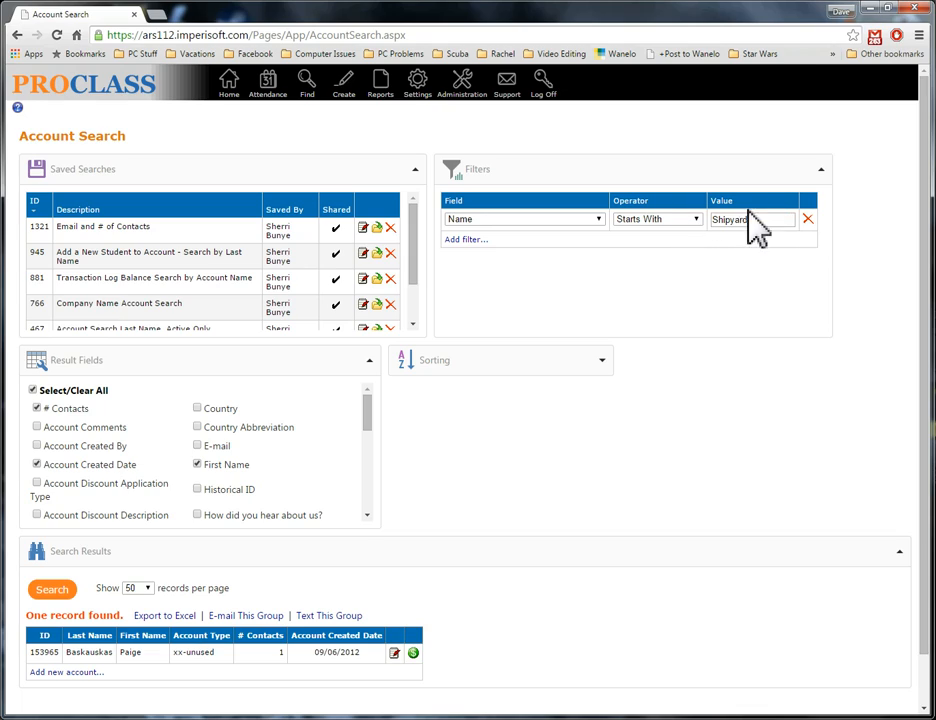
Search for accounts whose name starts with "vsa", collapsing the result fields section
{"action": "left_click_drag", "start_coordinate": [759, 225], "coordinate": [706, 225]}
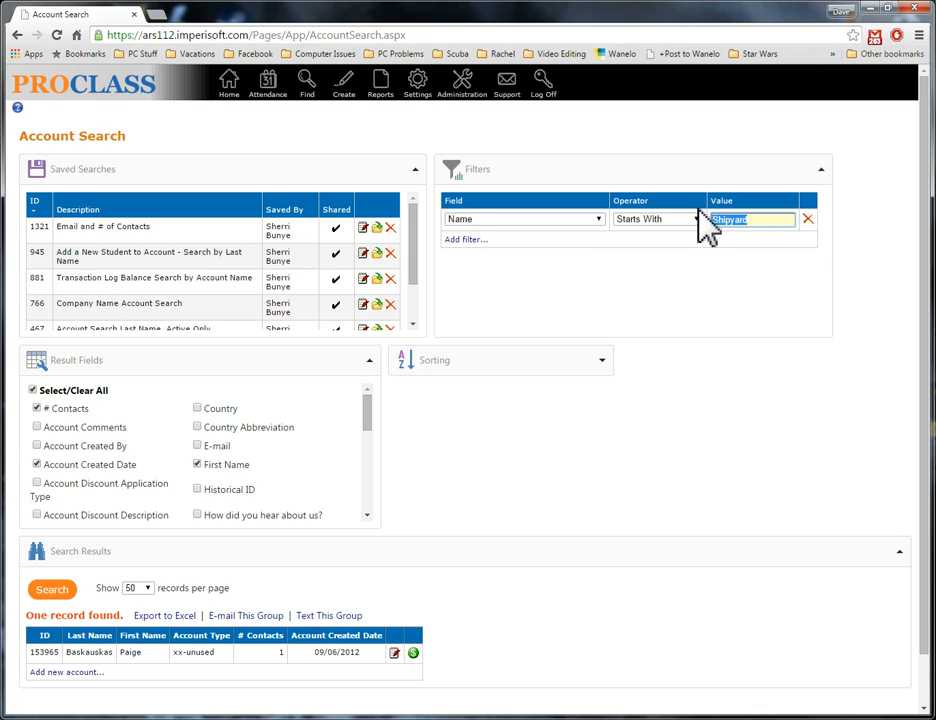
{"action": "key", "text": "BackSpace"}
{"action": "type", "text": "vsa"}
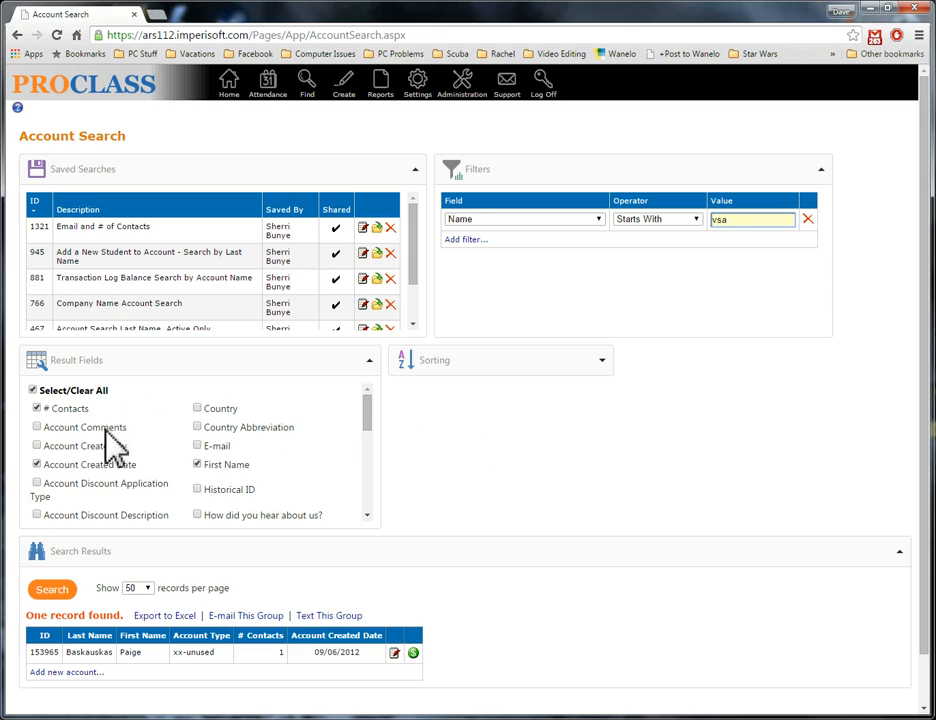
{"action": "left_click", "coordinate": [371, 362]}
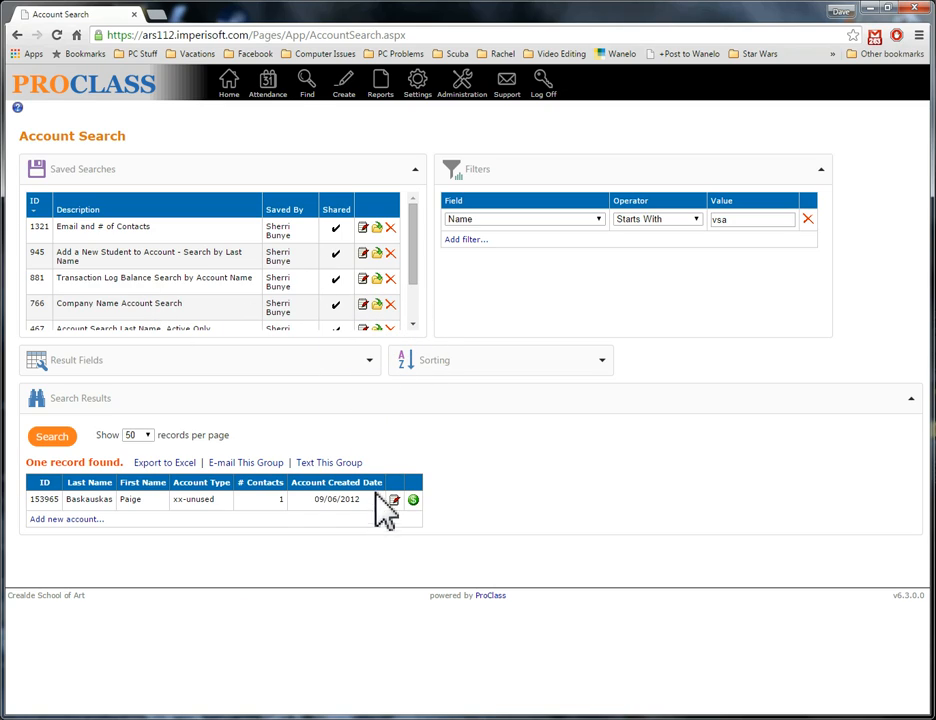
{"action": "left_click", "coordinate": [70, 442]}
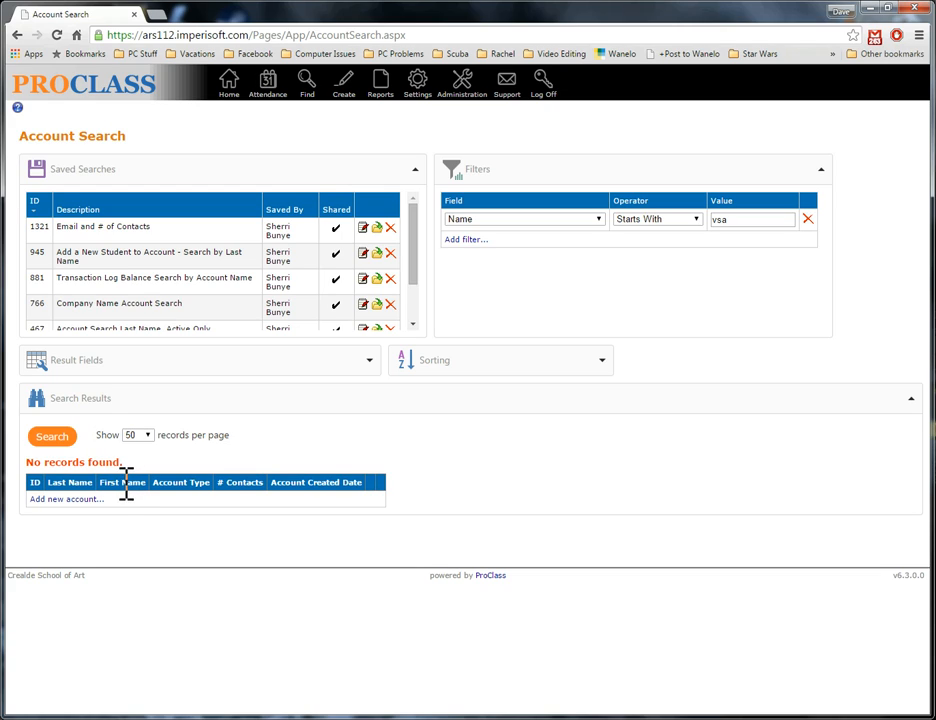
Create and save a new account of type Grants & Foundations named "VSA"
{"action": "left_click", "coordinate": [69, 502]}
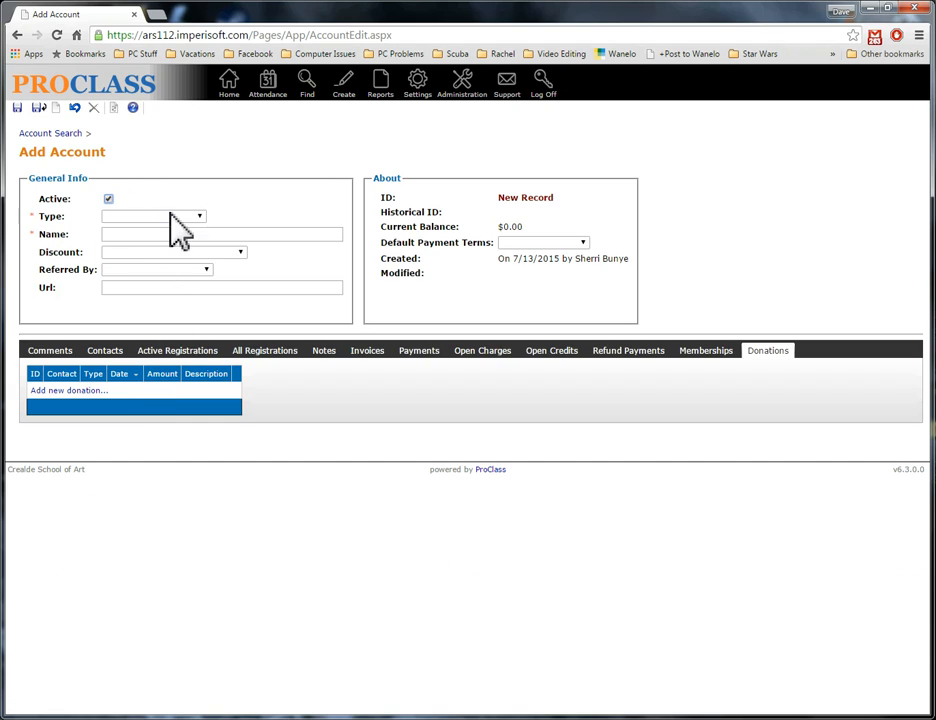
{"action": "left_click", "coordinate": [140, 216]}
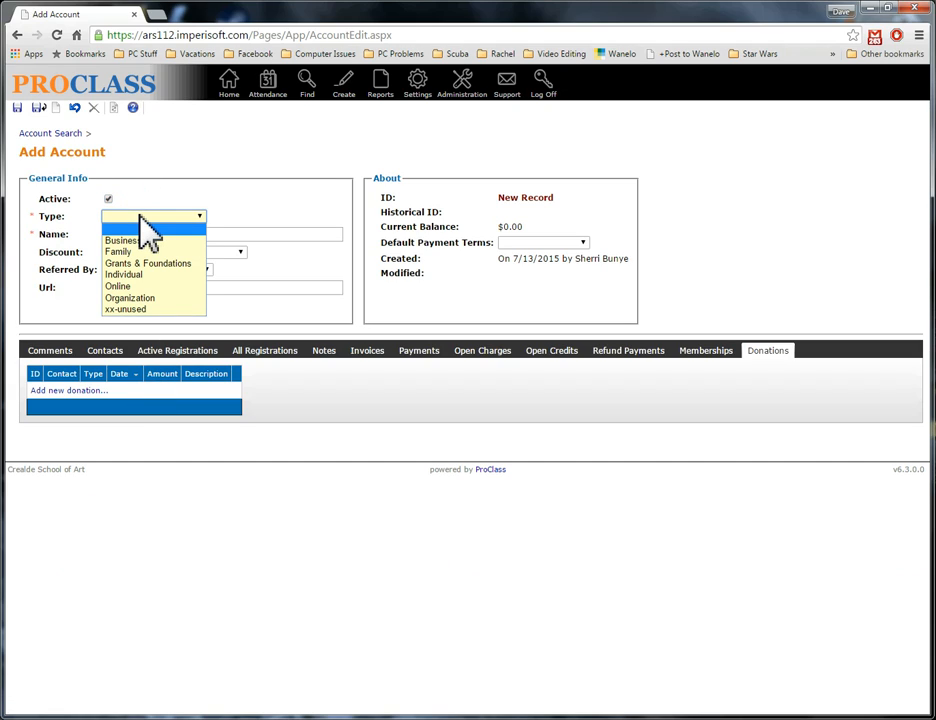
{"action": "left_click", "coordinate": [167, 264]}
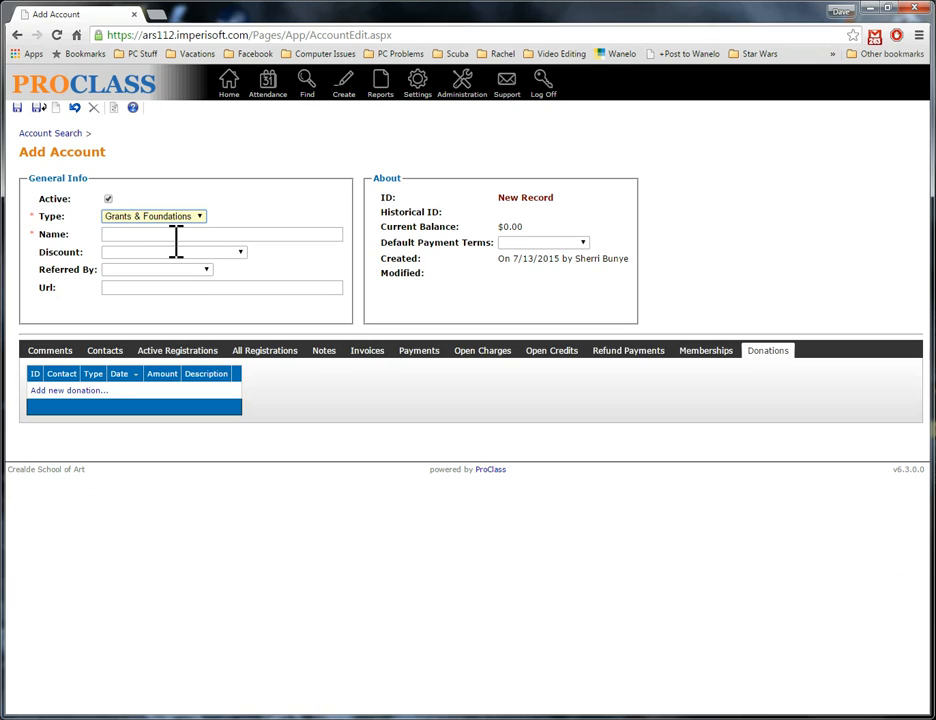
{"action": "left_click", "coordinate": [176, 236]}
{"action": "type", "text": "VSA"}
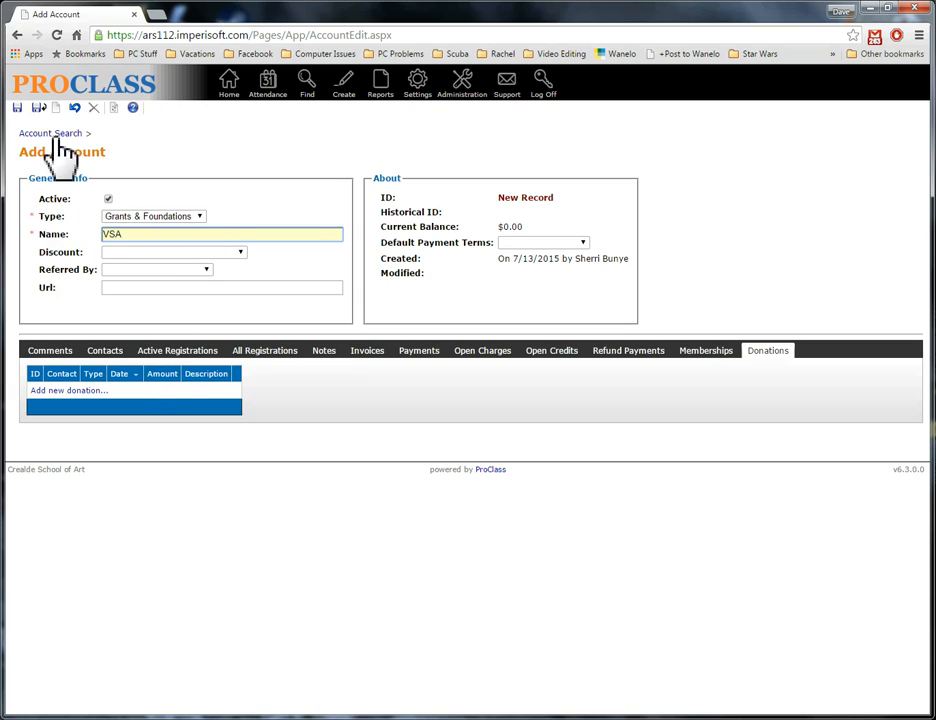
{"action": "left_click", "coordinate": [17, 107]}
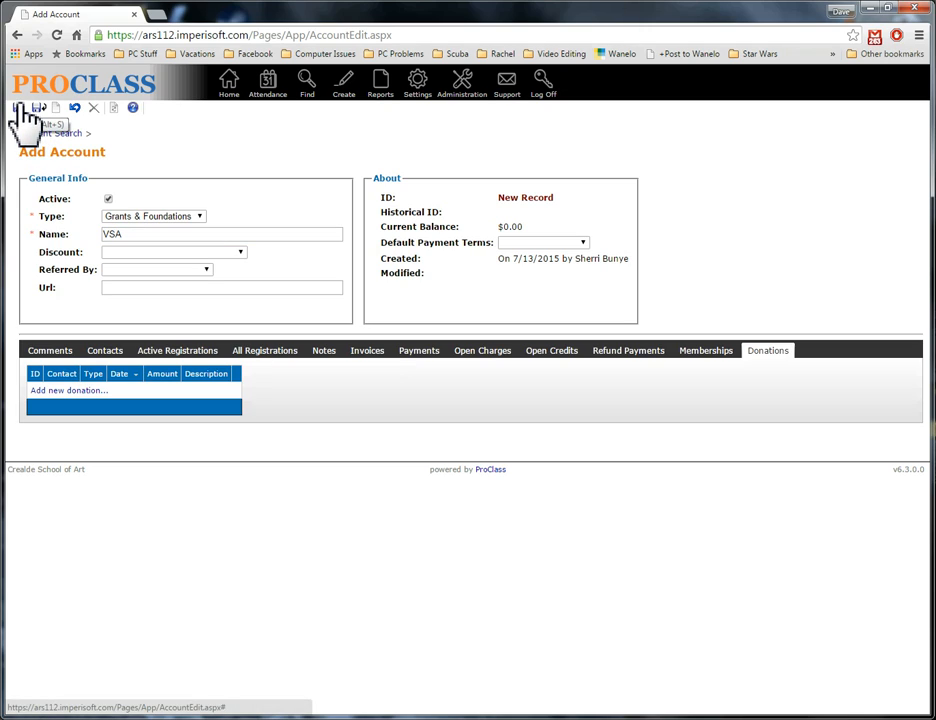
{"action": "left_click", "coordinate": [20, 107]}
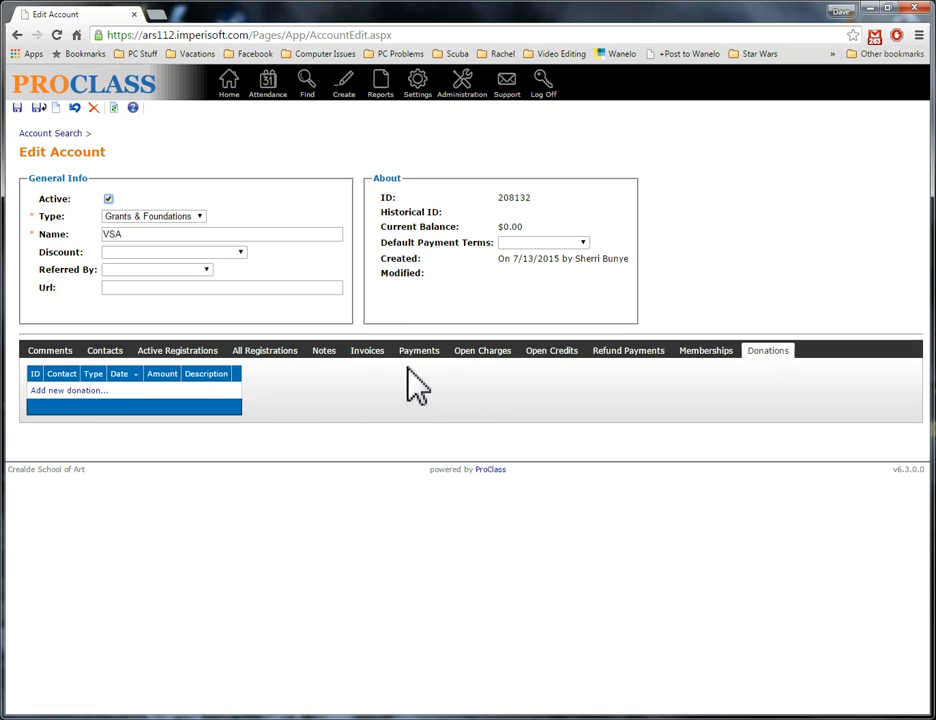
Start assigning an existing contact to the VSA account and run the contact search with the prefilled last-name filter
{"action": "left_click", "coordinate": [114, 350]}
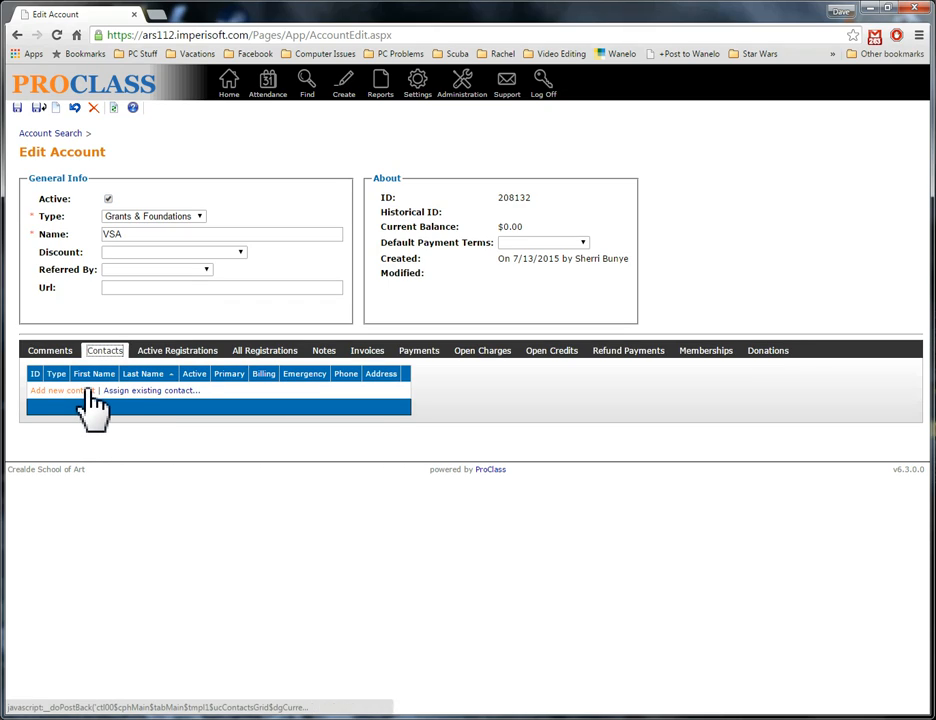
{"action": "left_click", "coordinate": [165, 391]}
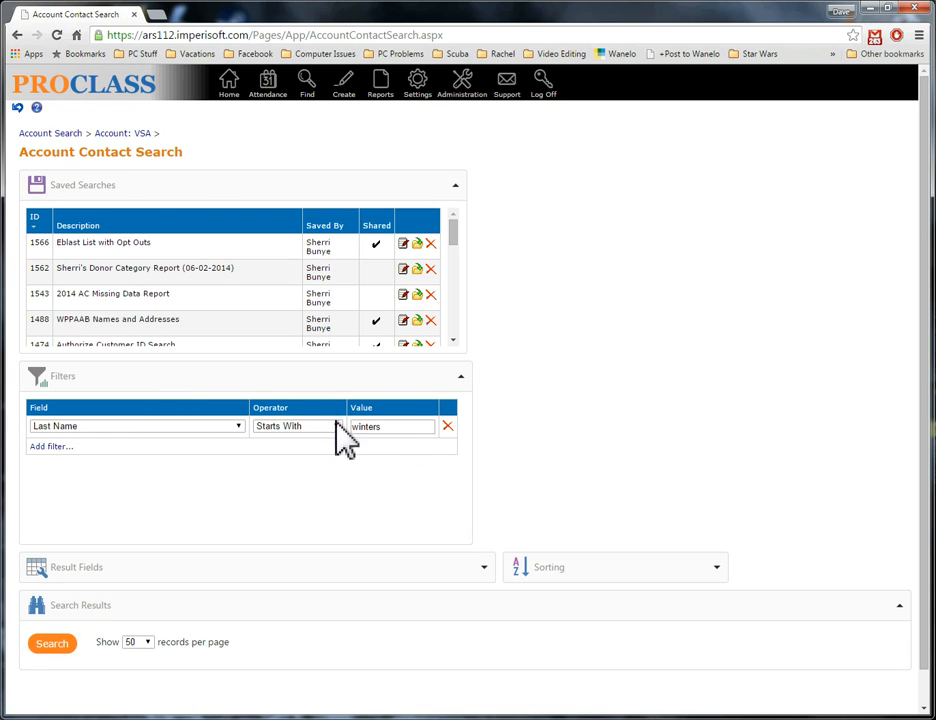
{"action": "left_click", "coordinate": [44, 648]}
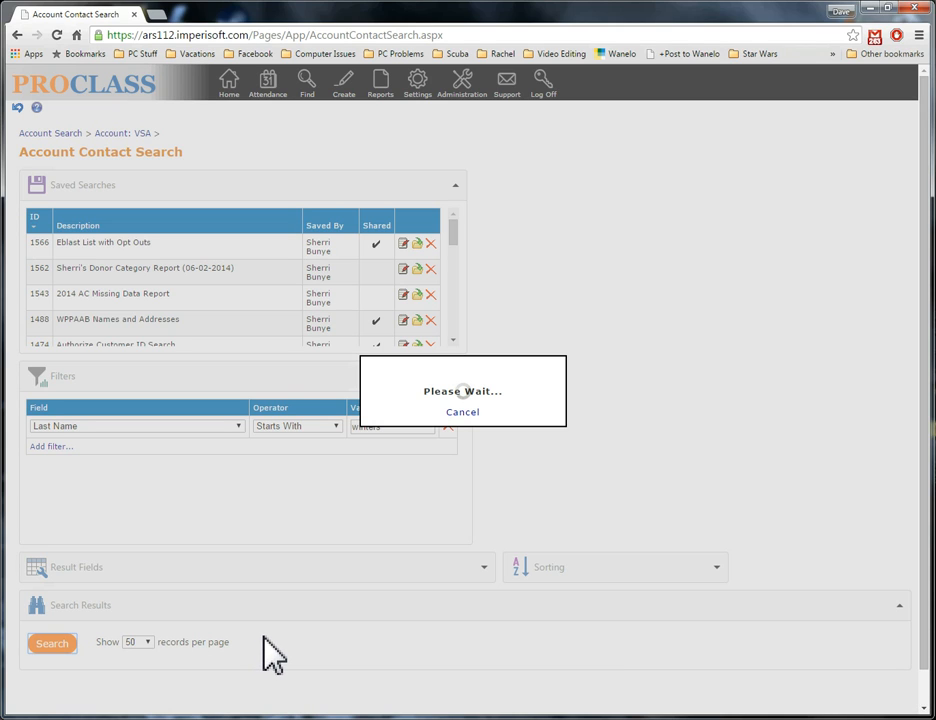
{"action": "scroll", "coordinate": [262, 635], "scroll_direction": "down", "scroll_amount": 3}
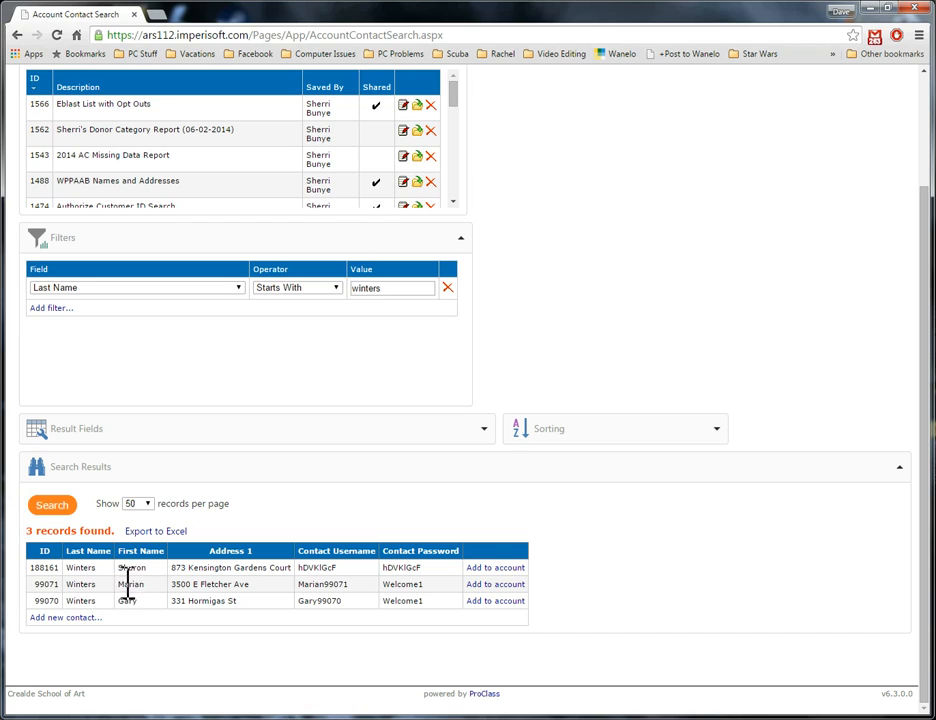
Add the second matching contact to the account as Business/Organization Rep, save the assignment and return to the VSA account
{"action": "left_click", "coordinate": [512, 587]}
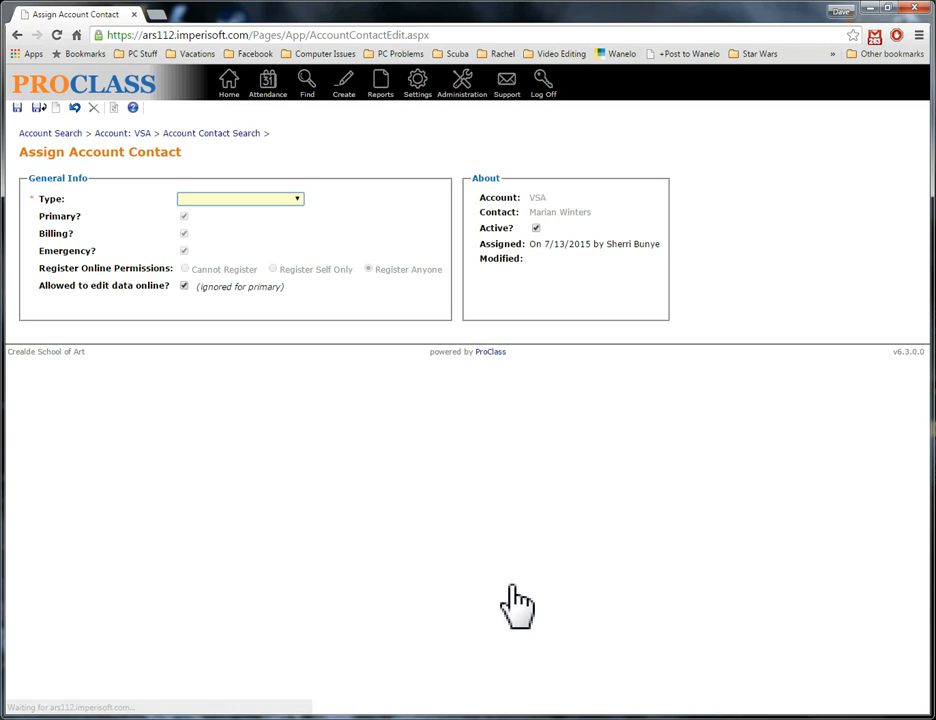
{"action": "left_click", "coordinate": [233, 201]}
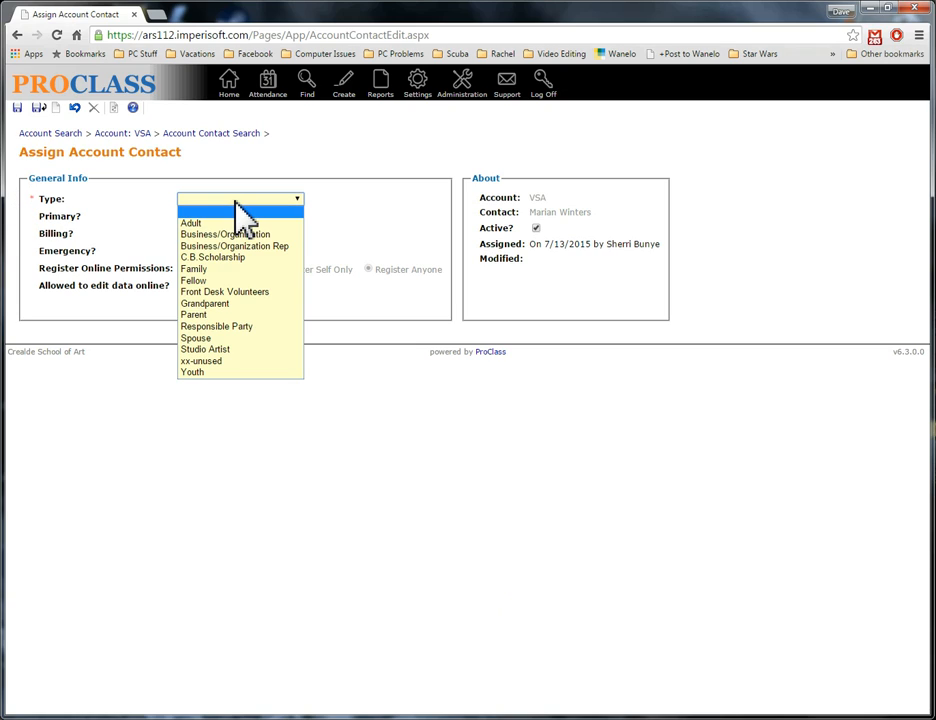
{"action": "left_click", "coordinate": [197, 247]}
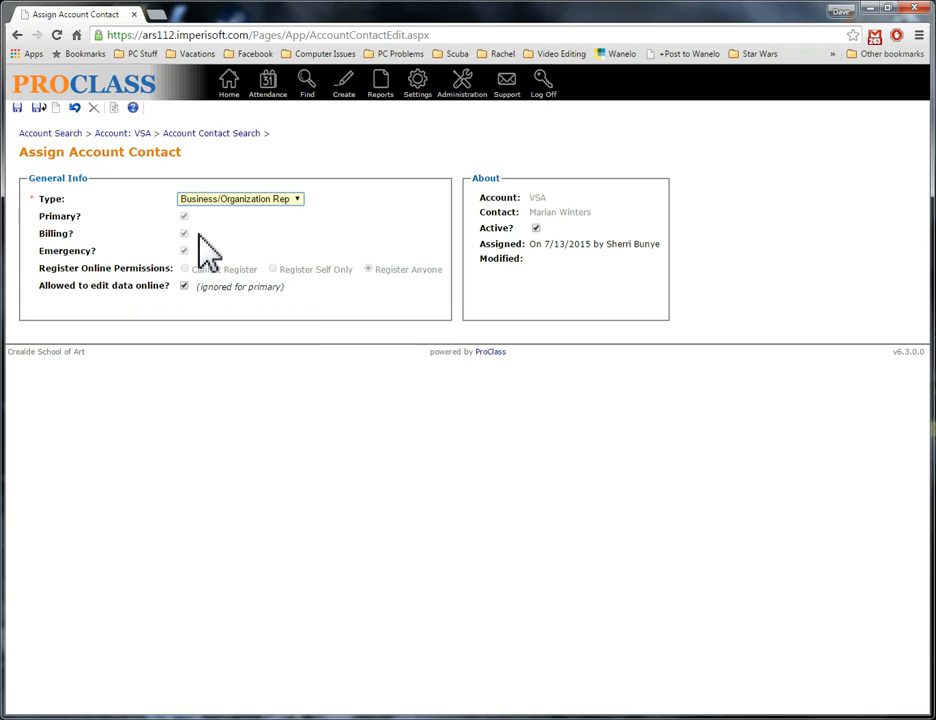
{"action": "left_click", "coordinate": [39, 108]}
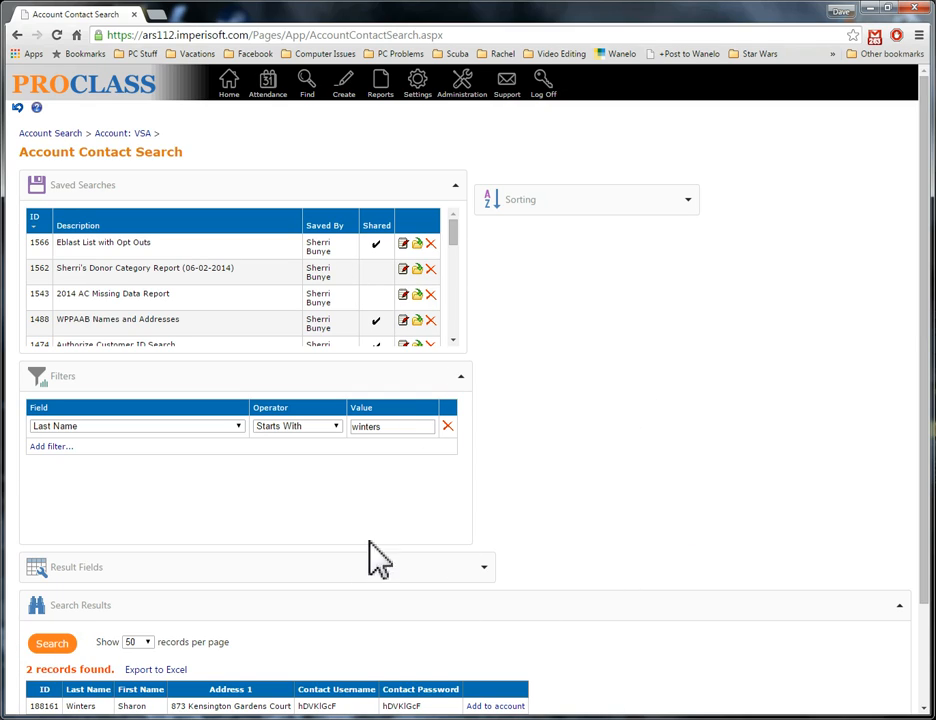
{"action": "left_click", "coordinate": [19, 108]}
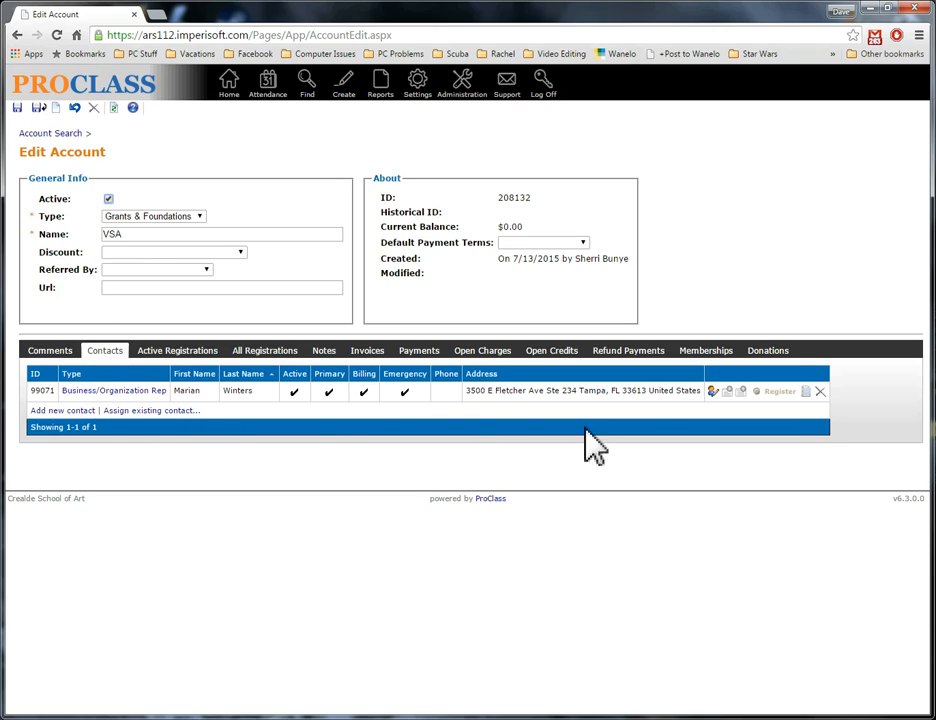
Open the representative's contact record and review its addresses and linked accounts
{"action": "left_click", "coordinate": [714, 391]}
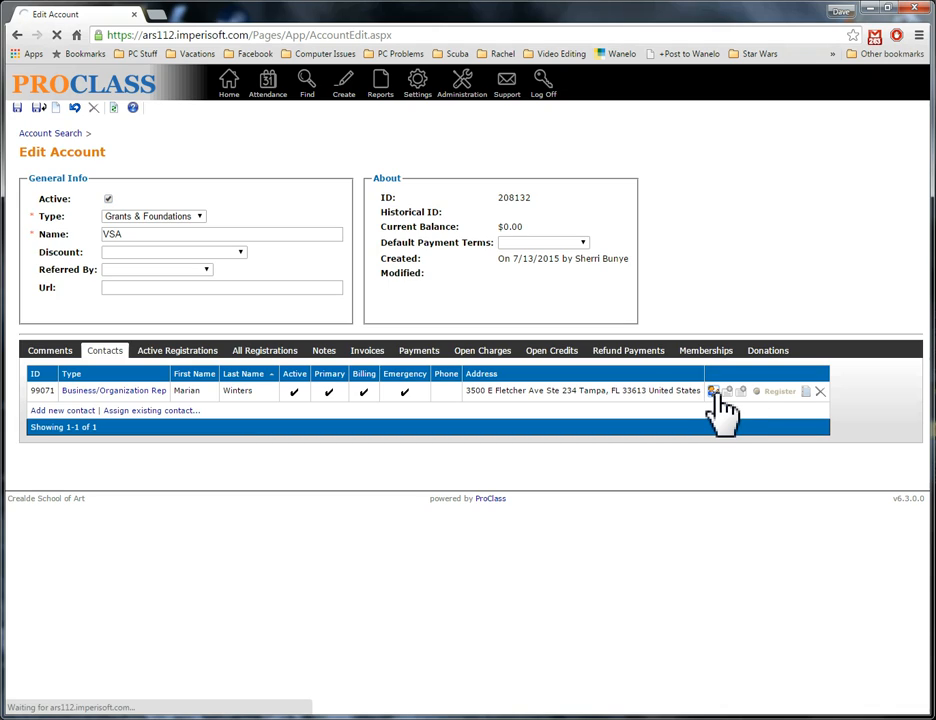
{"action": "left_click", "coordinate": [310, 426]}
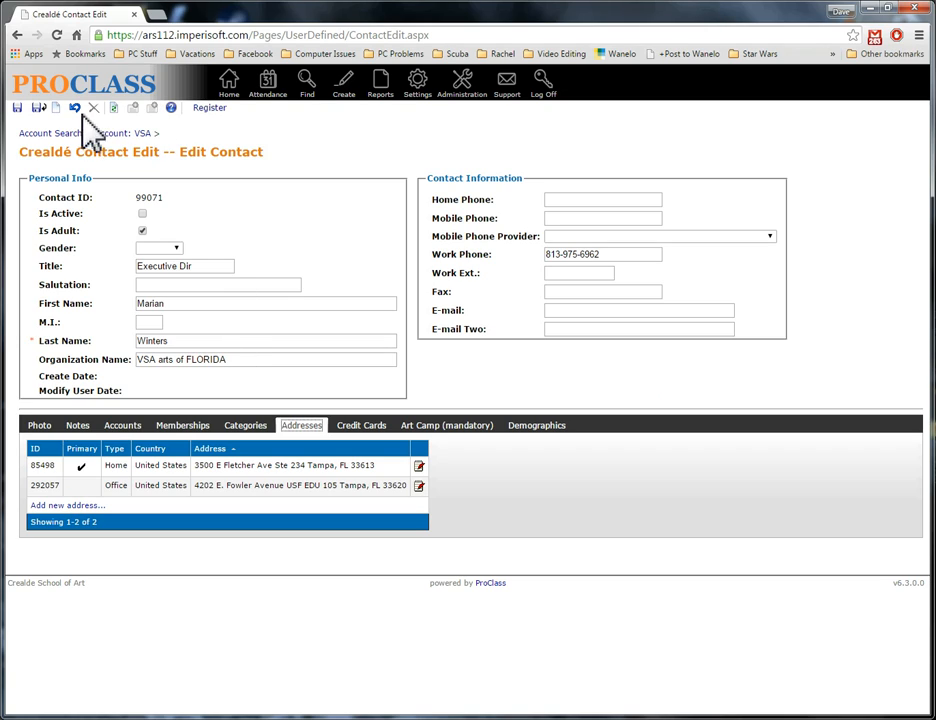
{"action": "left_click", "coordinate": [128, 426]}
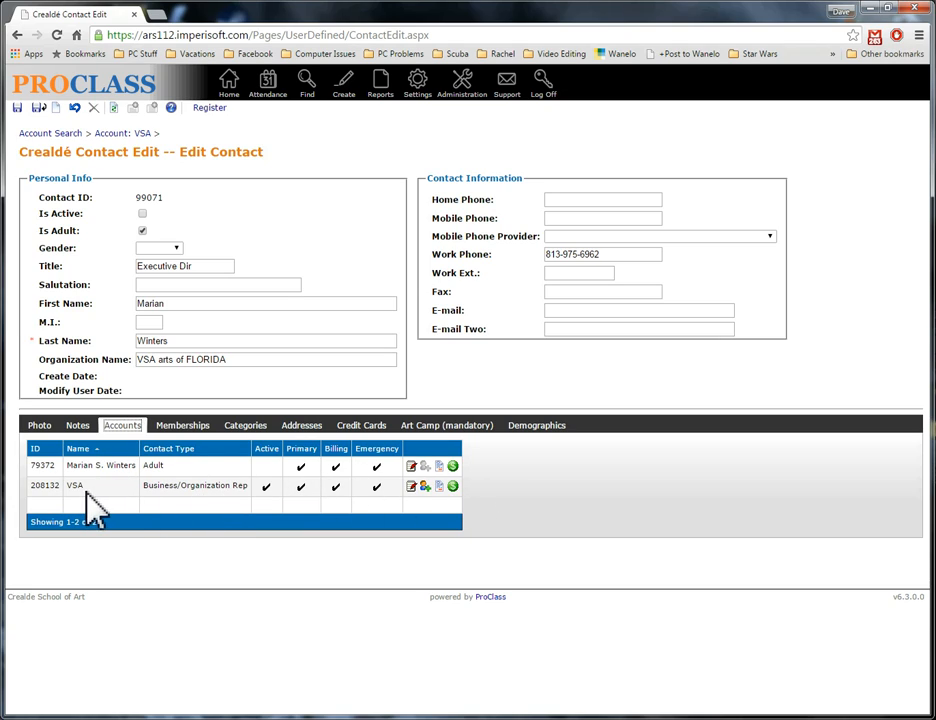
Set the contact's mandatory "Art Camp is Non-Refundable" and "Agree to Art Camp Terms?" fields to Yes
{"action": "left_click", "coordinate": [423, 486]}
{"action": "left_click", "coordinate": [415, 458]}
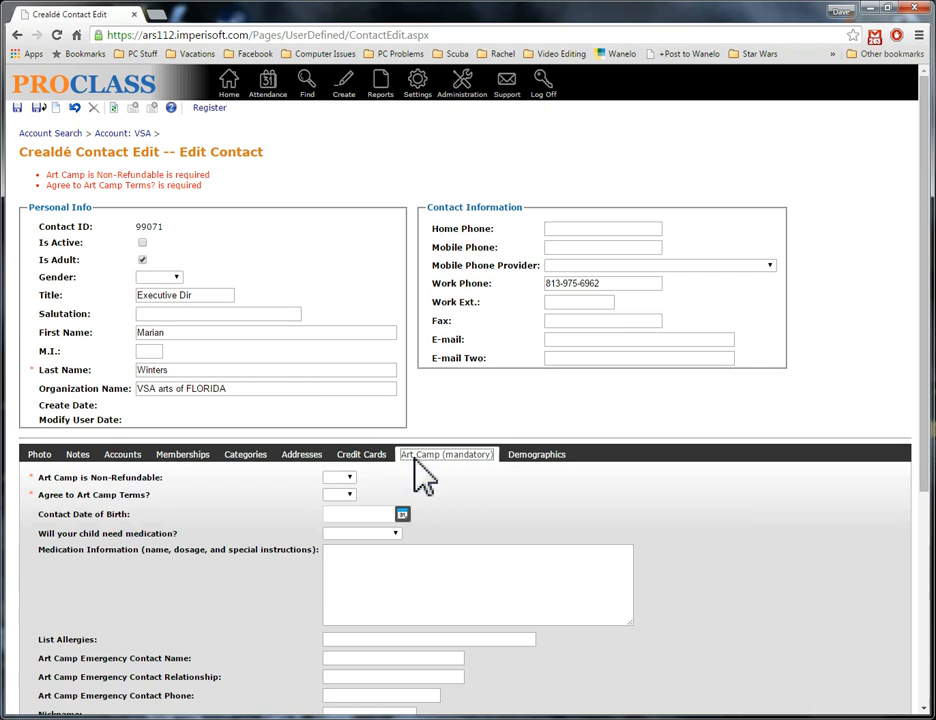
{"action": "left_click", "coordinate": [338, 477]}
{"action": "left_click", "coordinate": [338, 501]}
{"action": "left_click", "coordinate": [339, 494]}
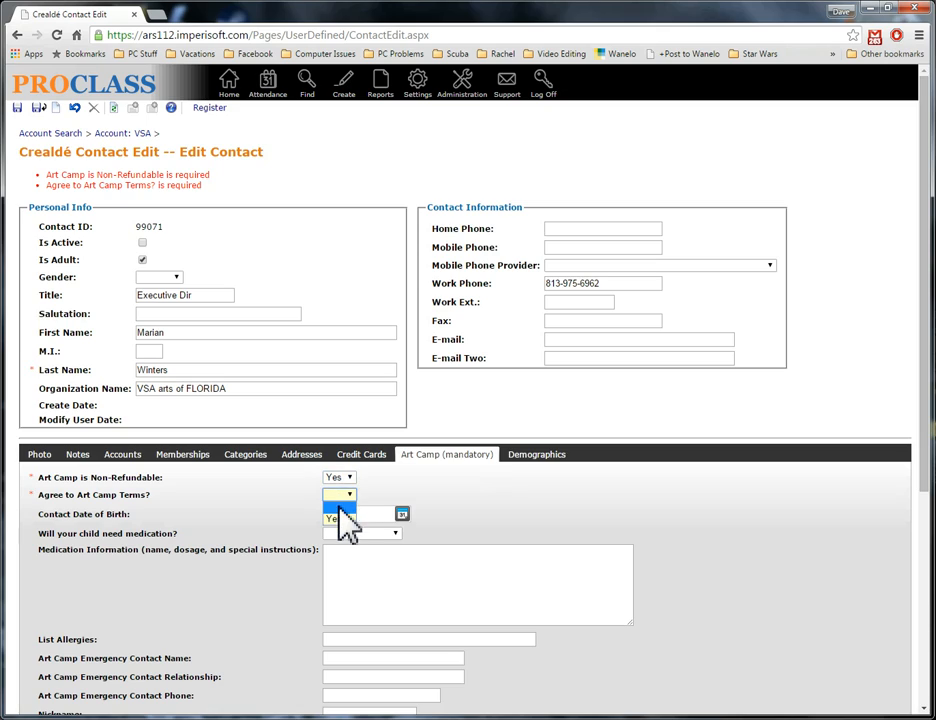
{"action": "left_click", "coordinate": [337, 518]}
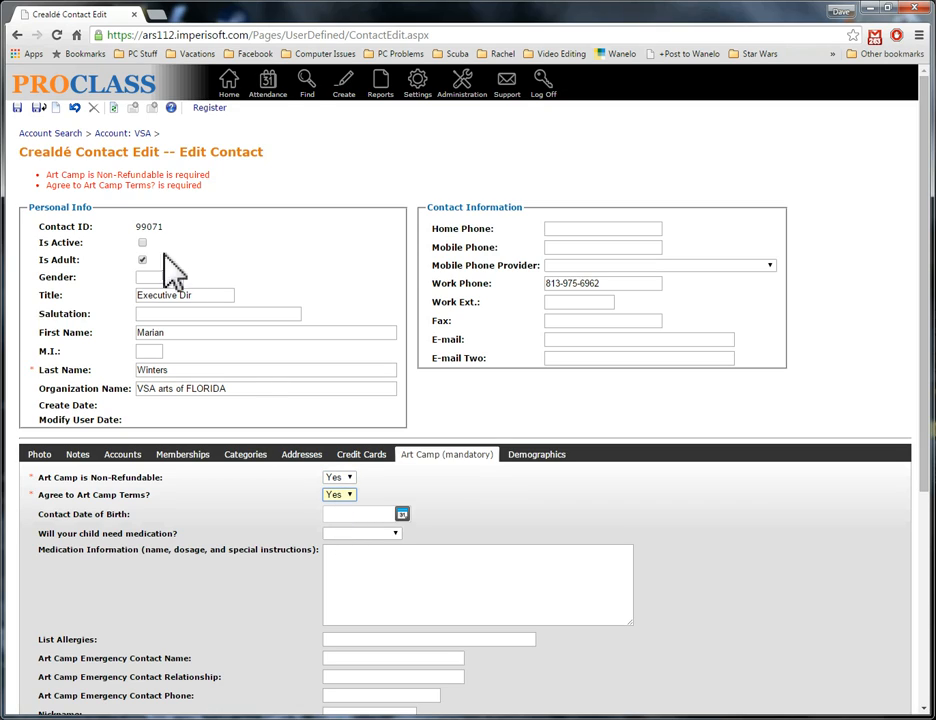
Return to the contact's linked accounts and start adding a contact to the VSA account
{"action": "left_click", "coordinate": [122, 455]}
{"action": "left_click", "coordinate": [424, 514]}
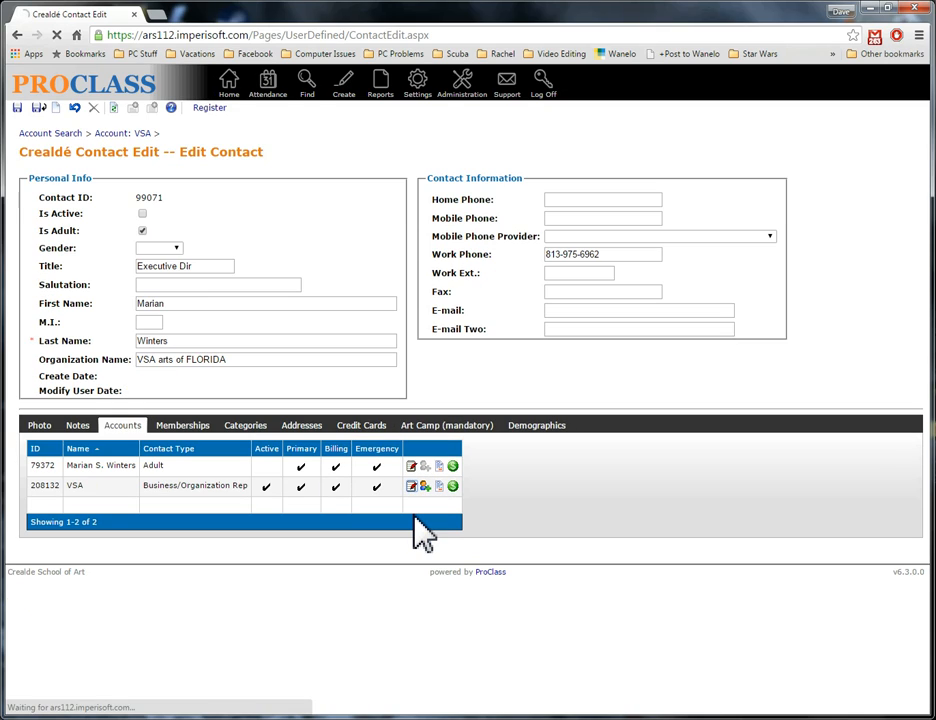